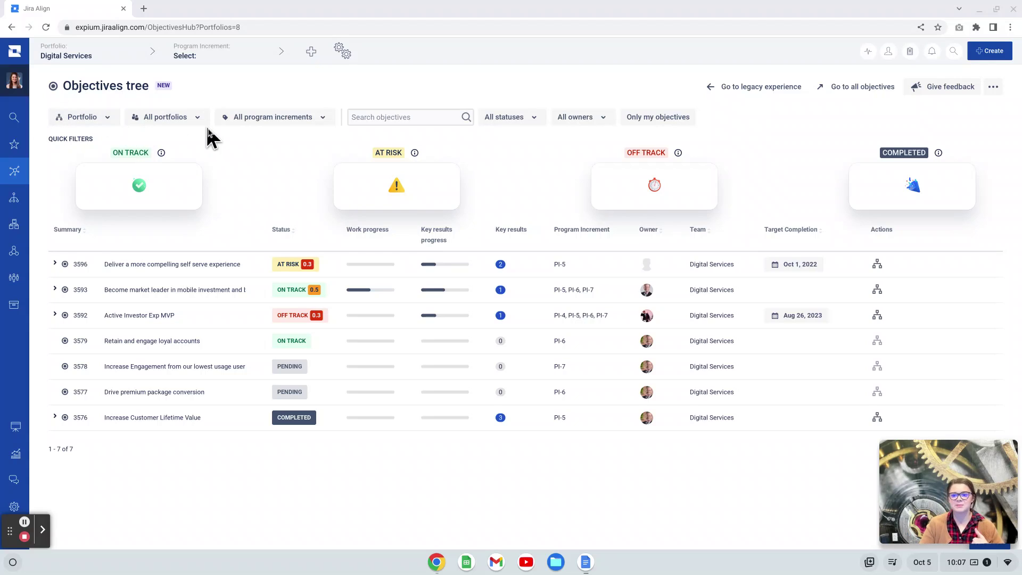
# Look through the tier, All portfolios and All program increments filter lists, leaving all seven objectives unfiltered
pyautogui.click(108, 118)
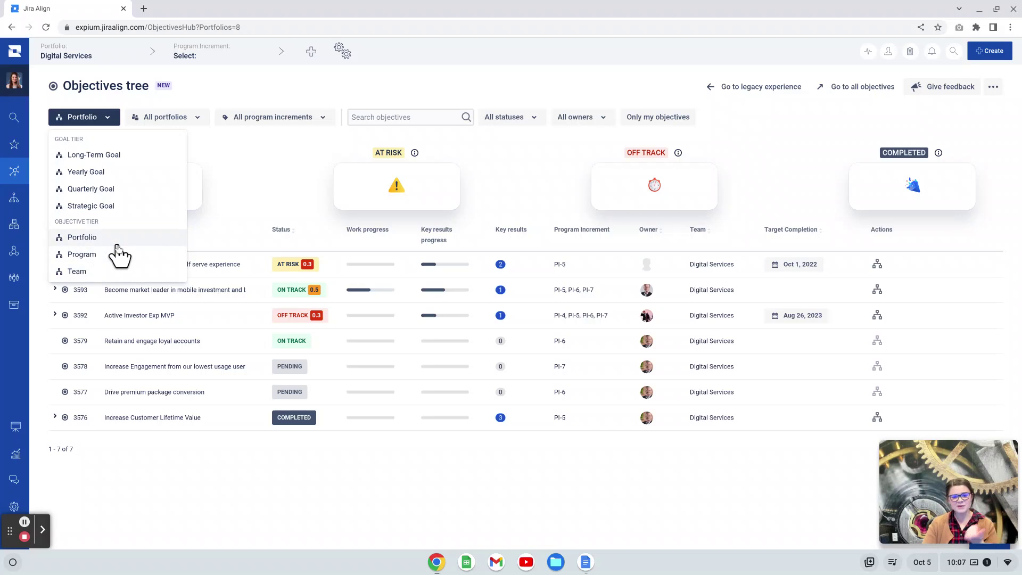
pyautogui.click(249, 196)
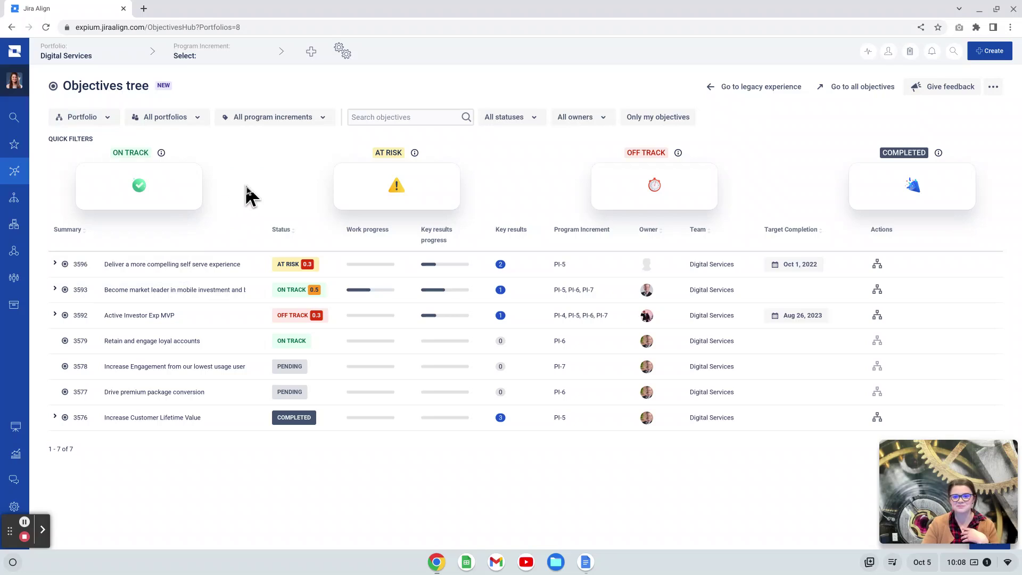
pyautogui.click(186, 120)
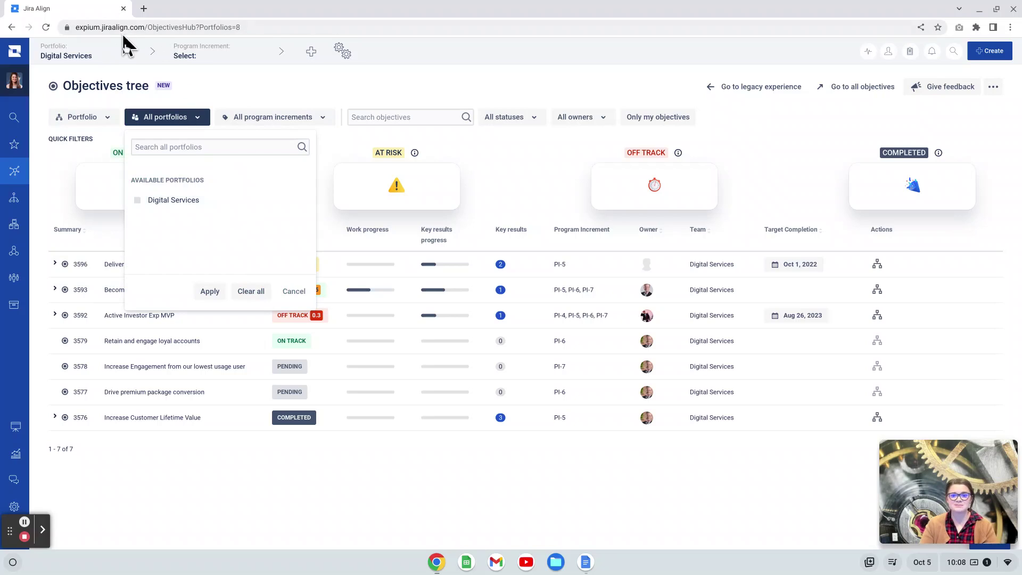
pyautogui.click(307, 123)
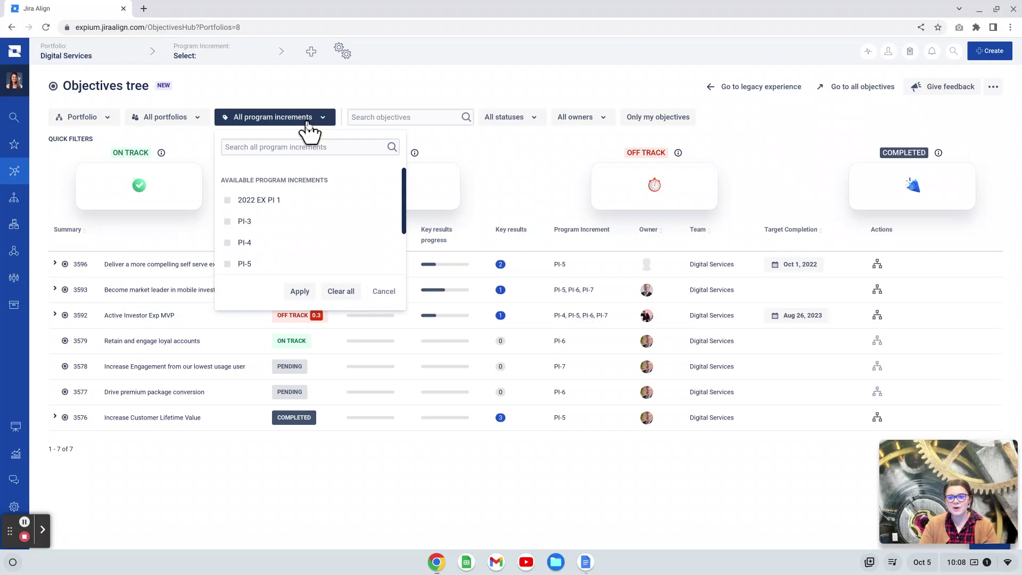
pyautogui.click(309, 121)
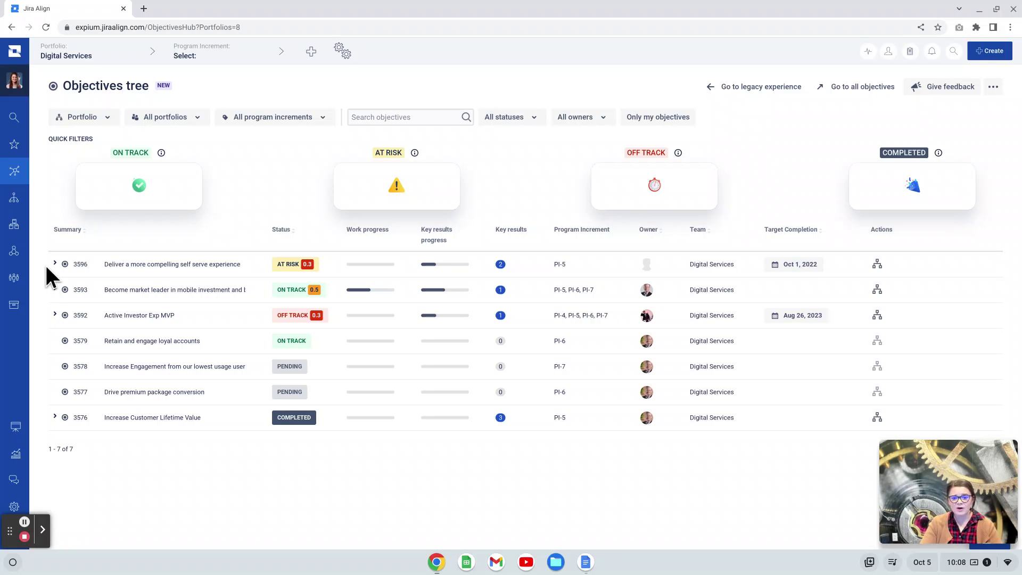
pyautogui.click(54, 265)
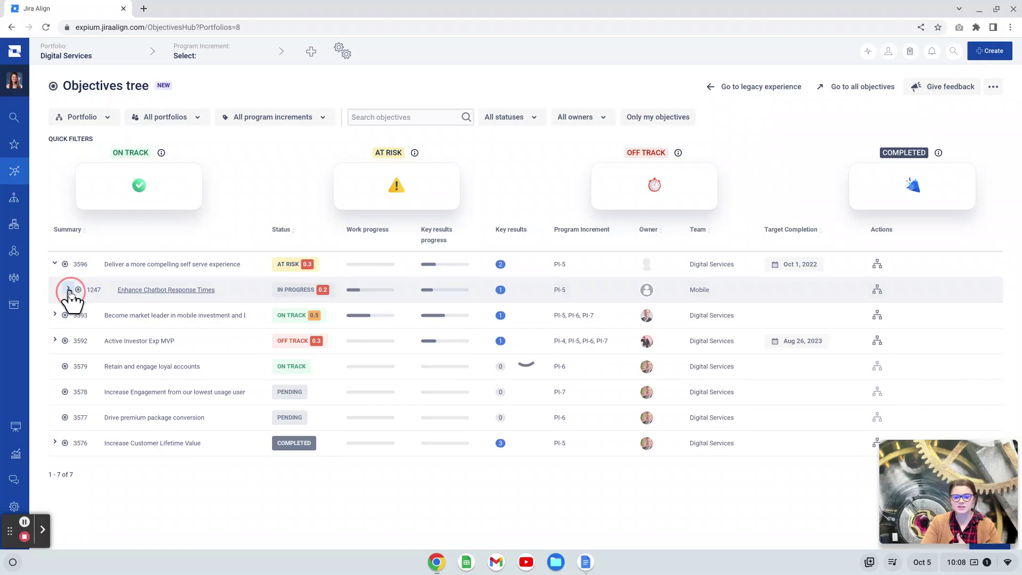
pyautogui.click(68, 289)
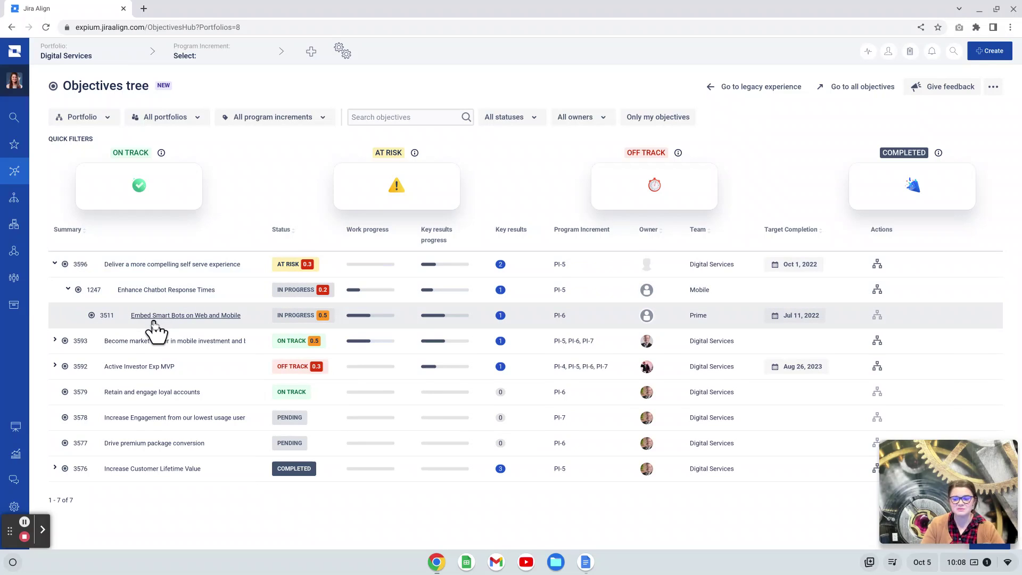
pyautogui.click(54, 263)
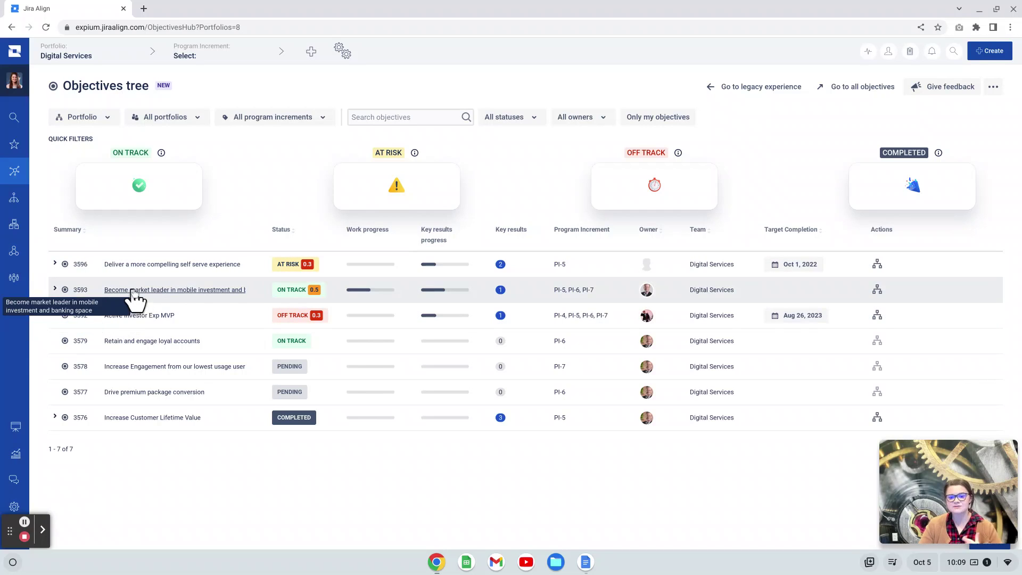
pyautogui.click(143, 265)
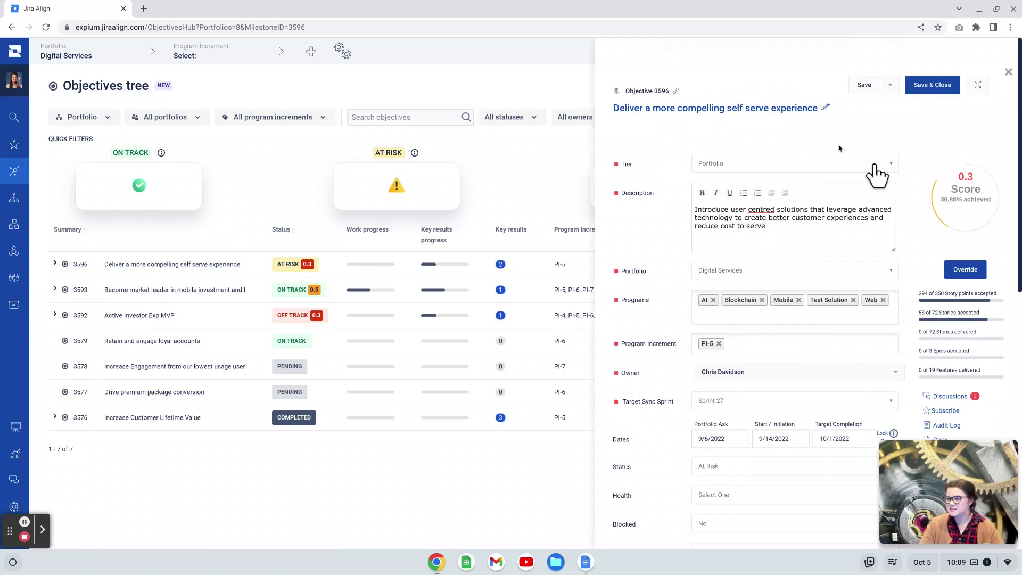
pyautogui.scroll(-2, 659, 392)
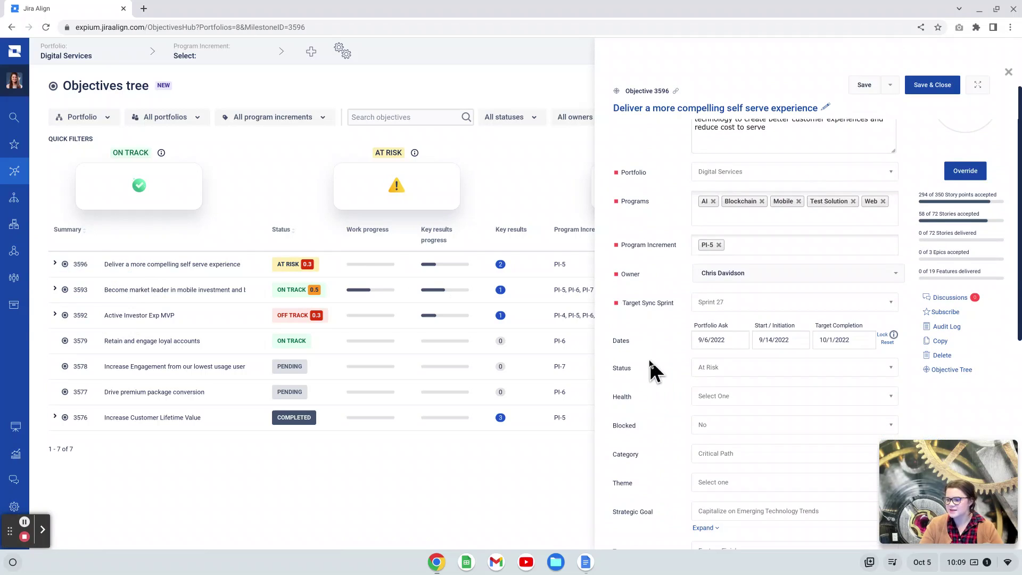
pyautogui.scroll(-4, 639, 370)
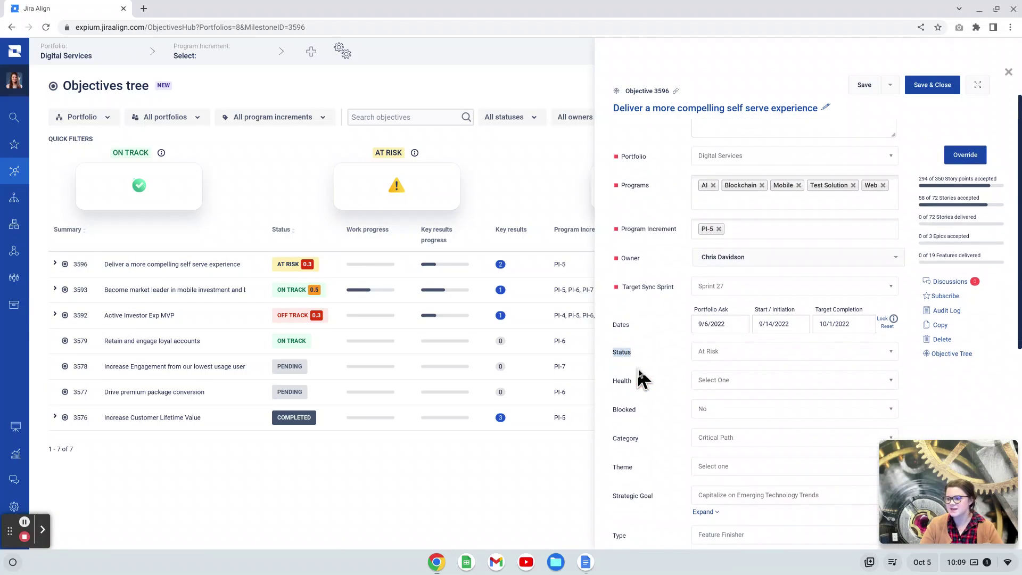
pyautogui.click(745, 165)
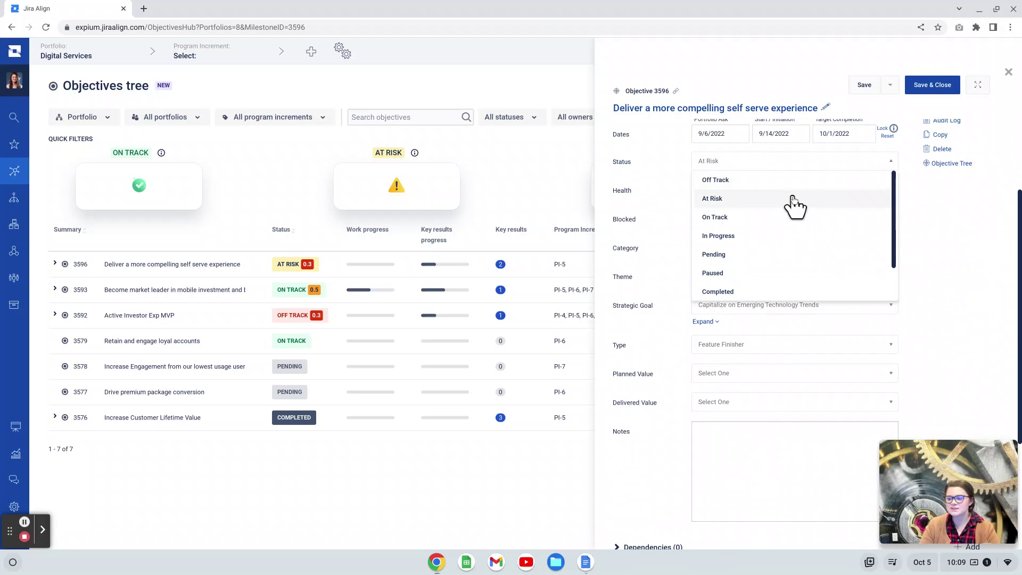
pyautogui.scroll(-1, 792, 207)
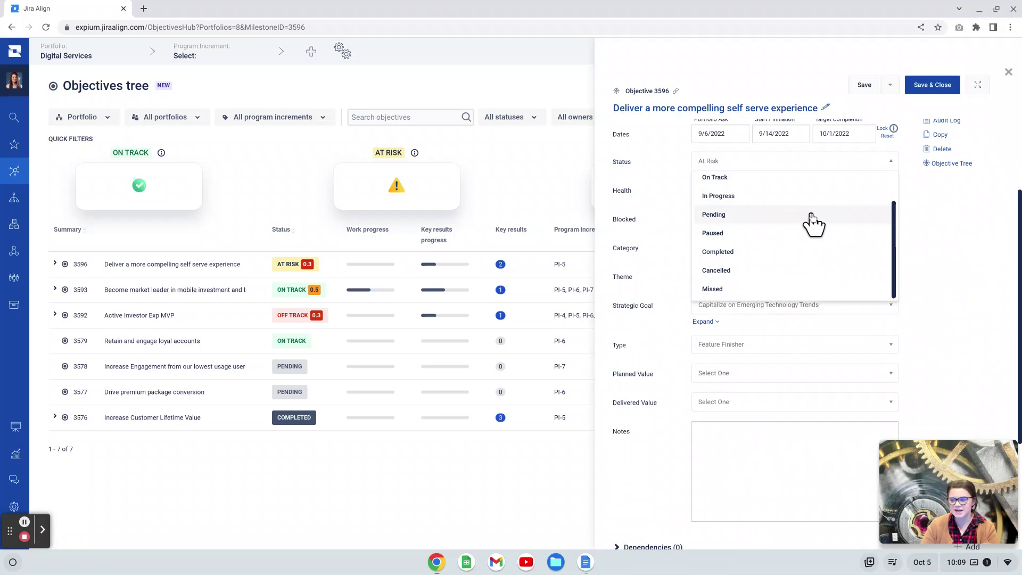
pyautogui.scroll(1, 826, 232)
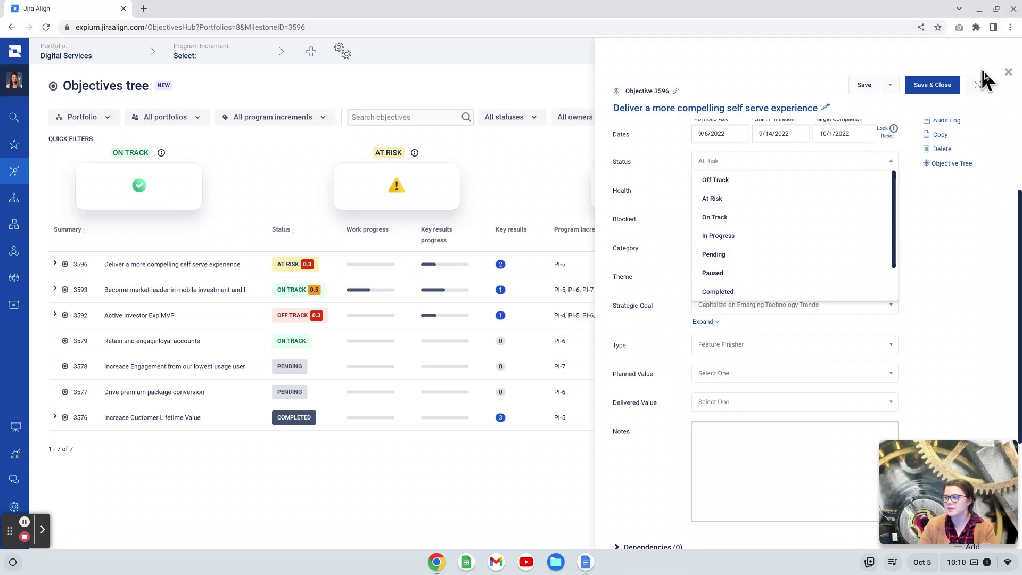
pyautogui.click(1008, 73)
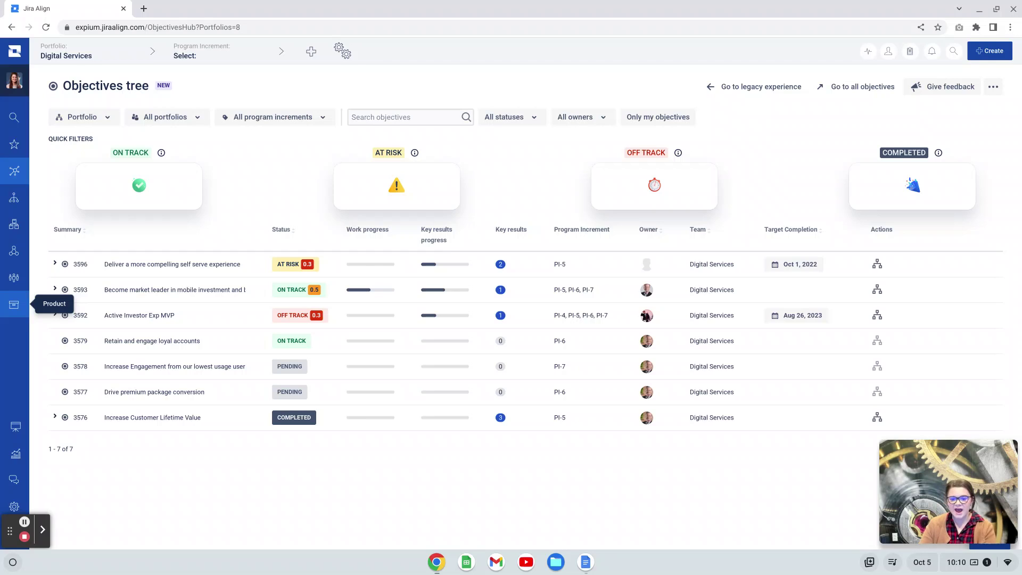
# Open objective 3596 and expand Key Results (2), scored 0.1 and 0.5
pyautogui.click(128, 267)
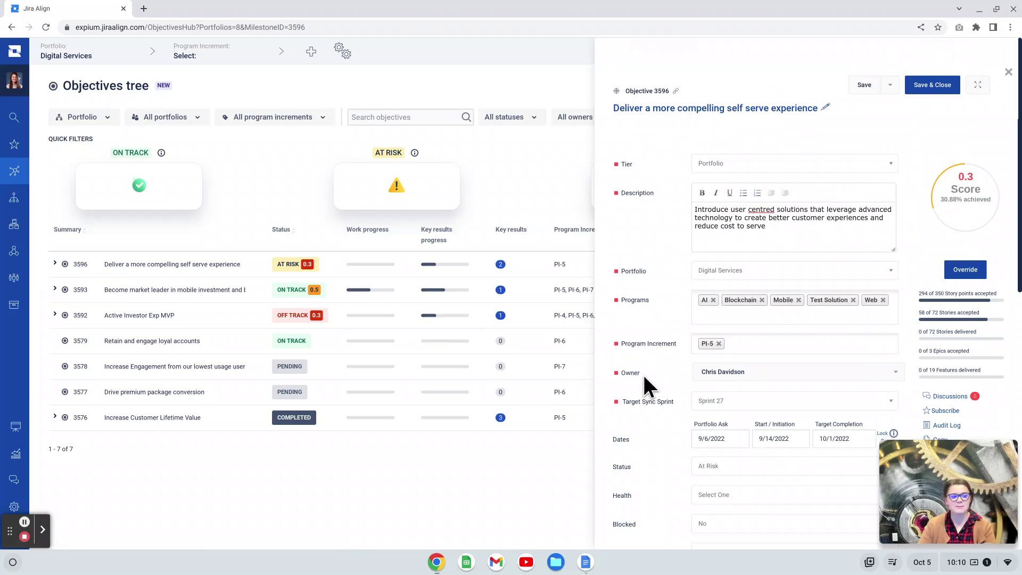
pyautogui.scroll(-1, 643, 399)
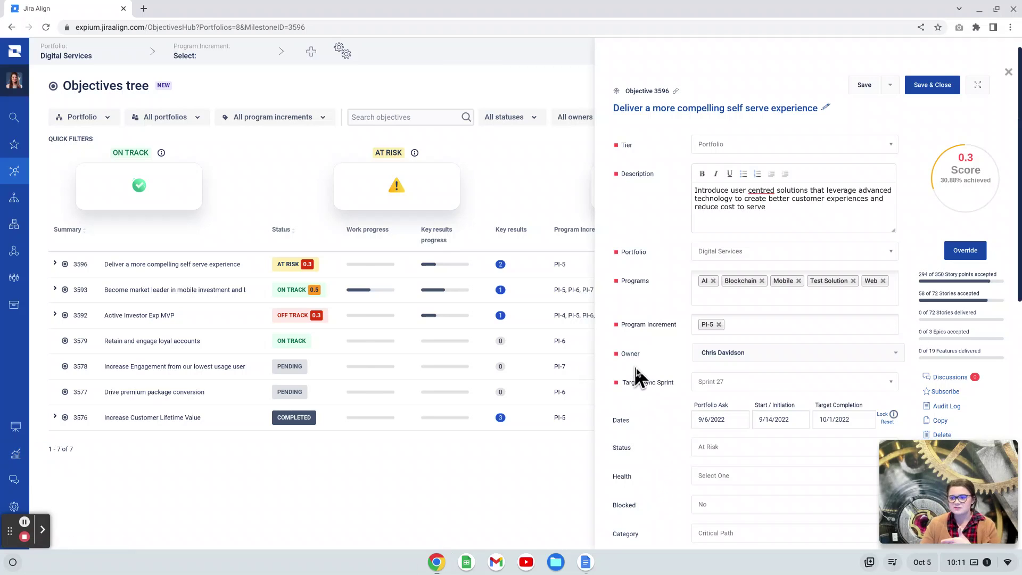
pyautogui.scroll(-1, 655, 328)
pyautogui.scroll(-5, 659, 337)
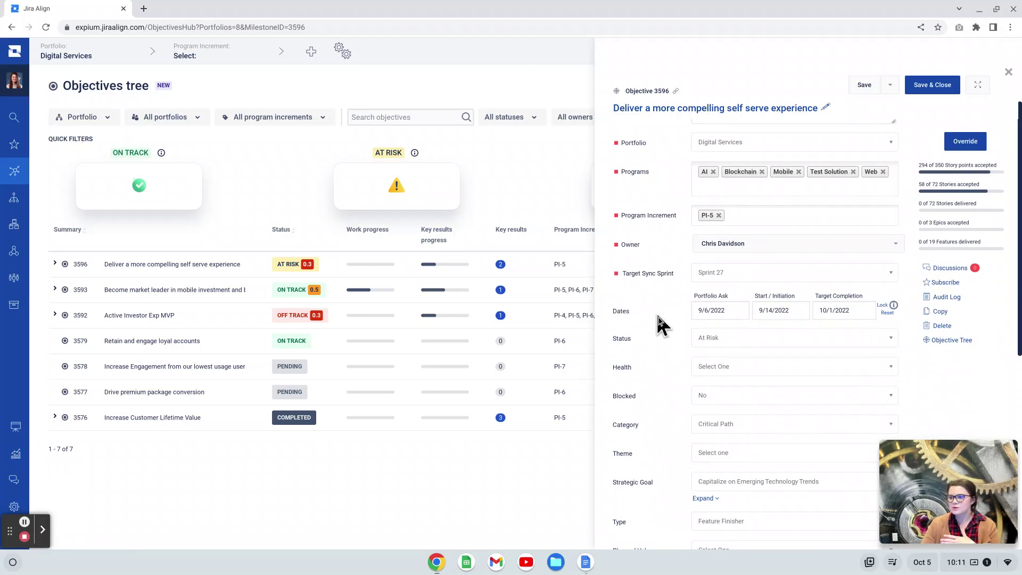
pyautogui.scroll(-5, 659, 317)
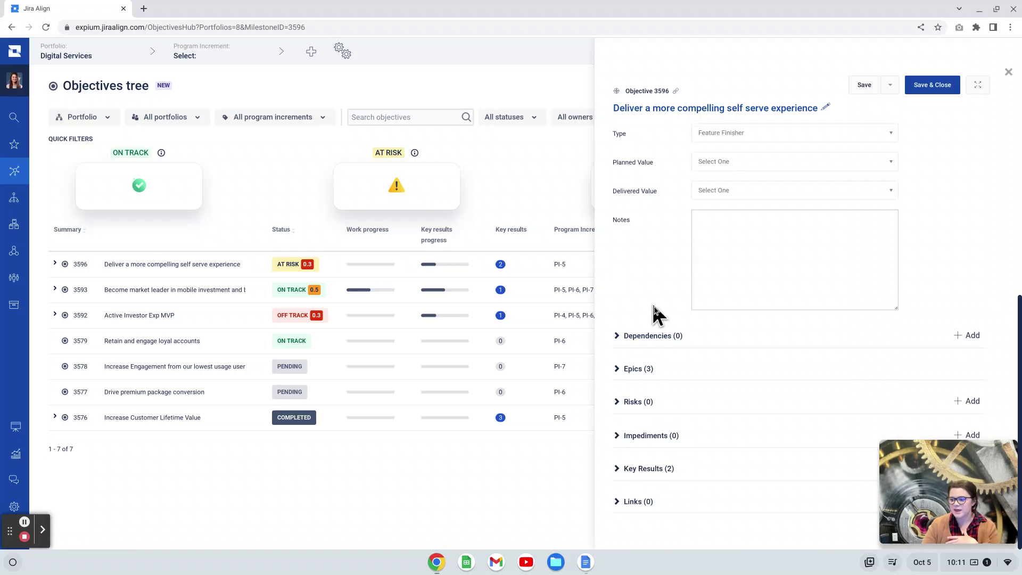
pyautogui.click(642, 470)
pyautogui.scroll(-3, 742, 434)
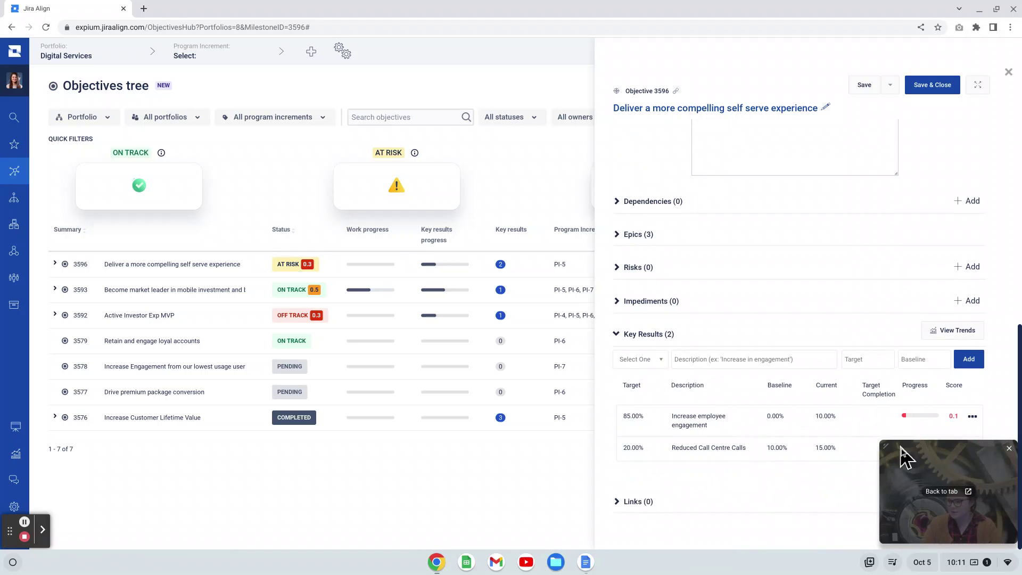
pyautogui.moveTo(878, 476); pyautogui.dragTo(473, 485)
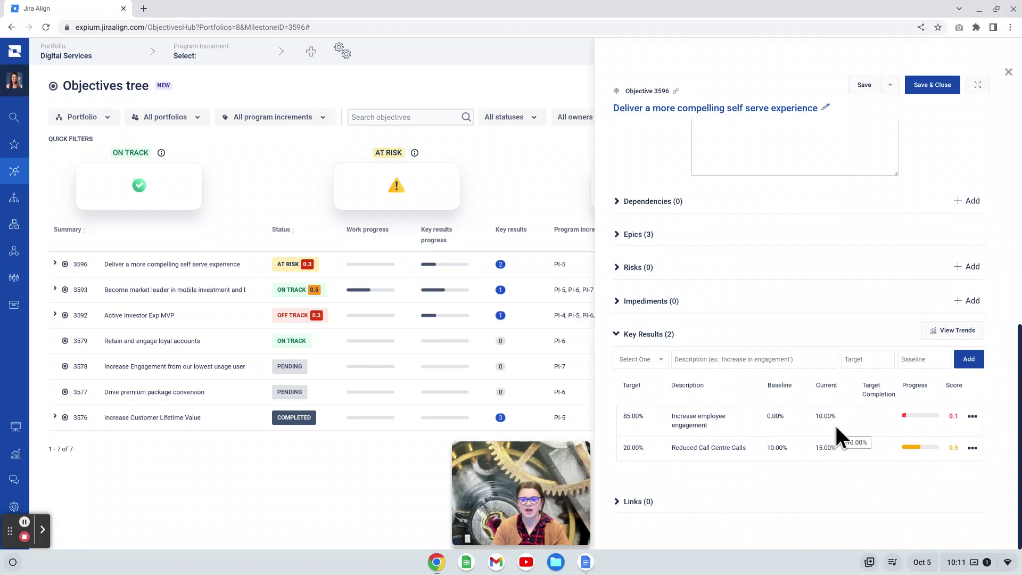
# Check in 50% progress on the Increase employee engagement key result
pyautogui.click(973, 417)
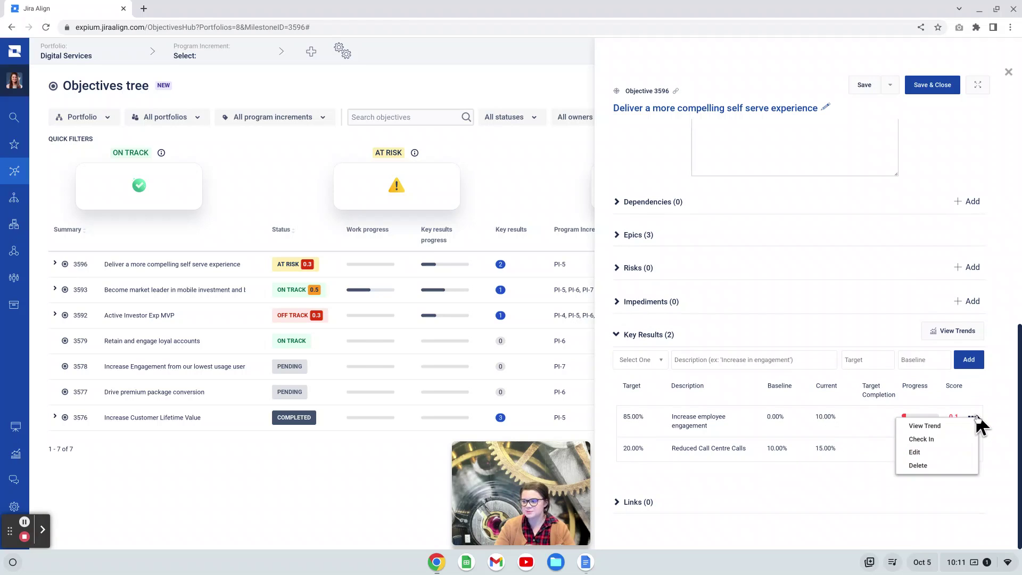
pyautogui.click(955, 439)
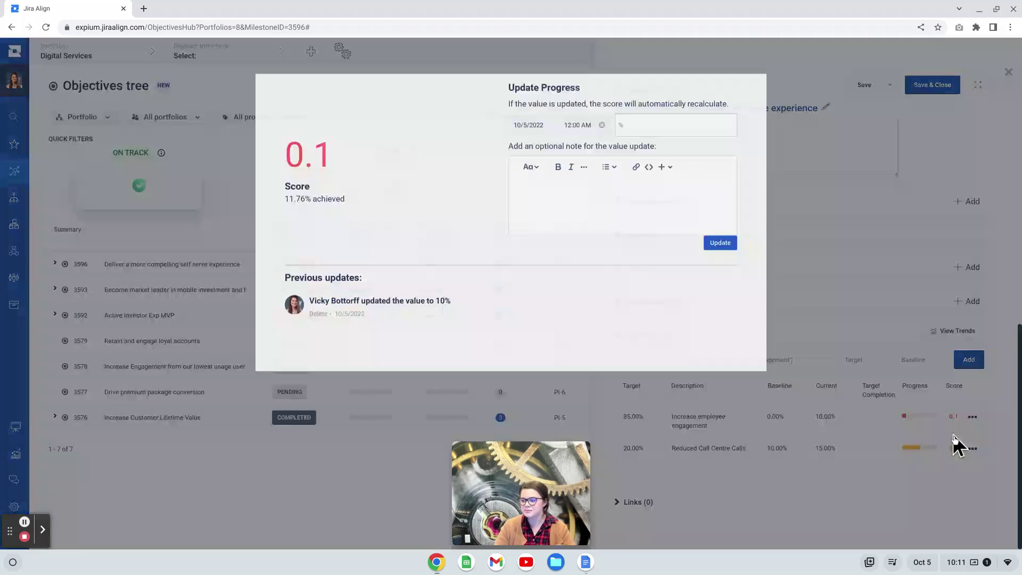
pyautogui.click(659, 155)
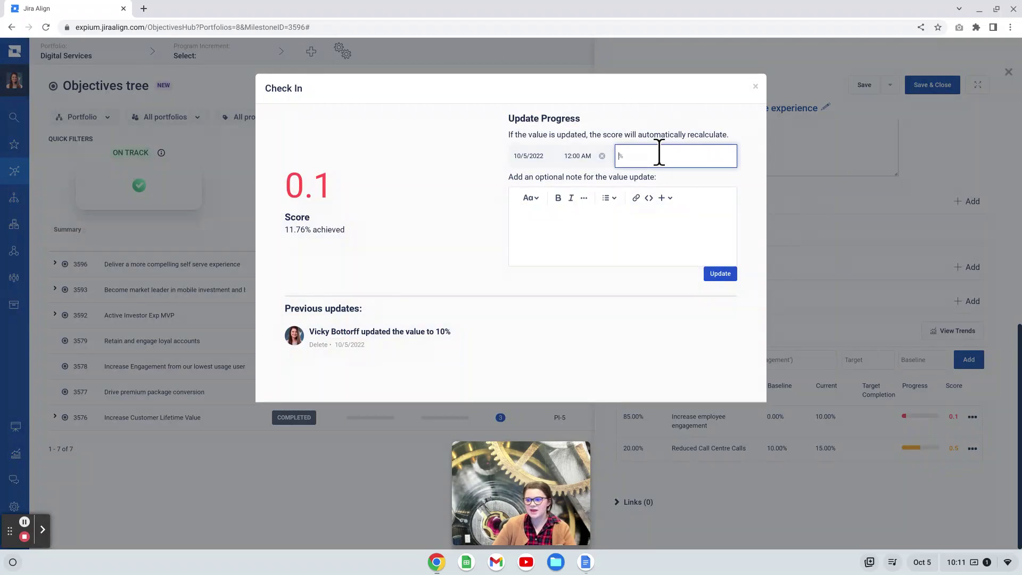
pyautogui.write('50')
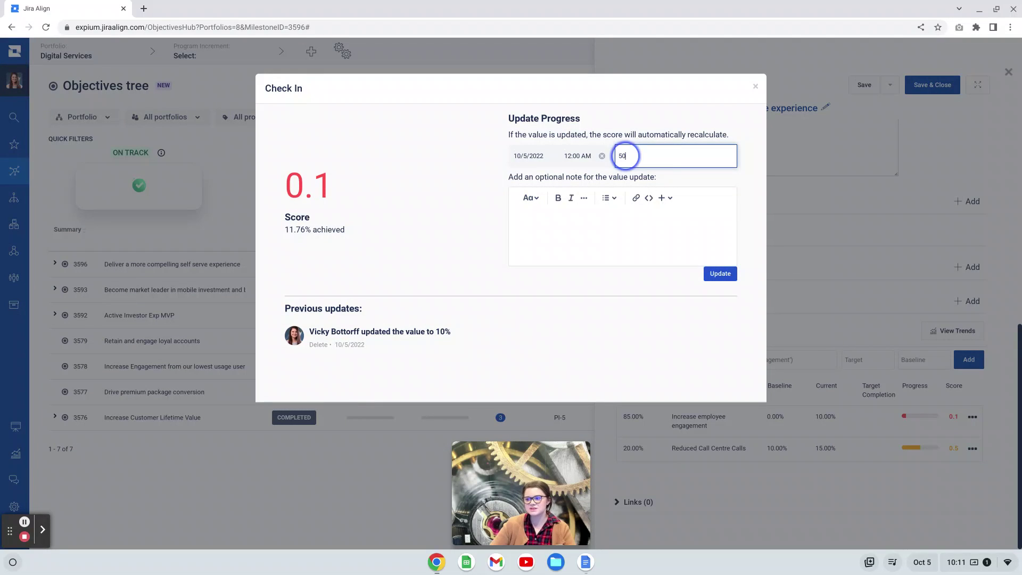
pyautogui.click(718, 275)
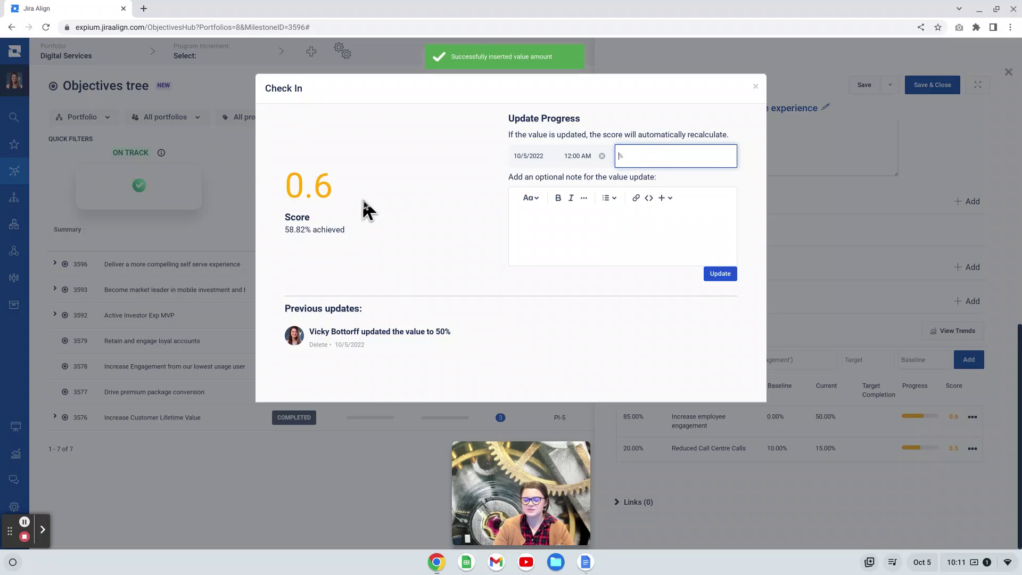
# Highlight the 58.82% achieved figure, close the check-in, inspect the panel code, and scroll back up
pyautogui.moveTo(284, 230); pyautogui.dragTo(347, 229)
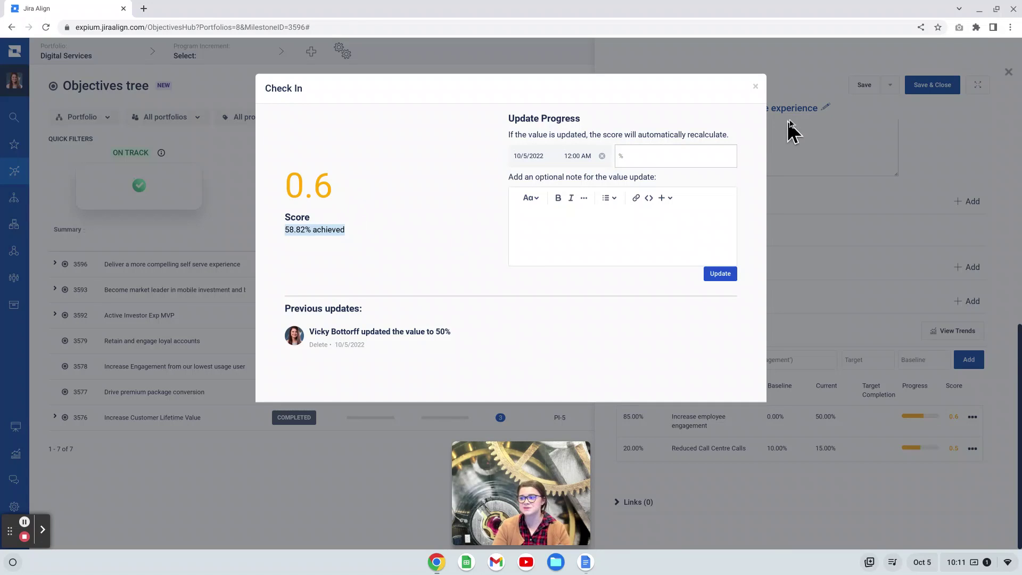
pyautogui.click(762, 89)
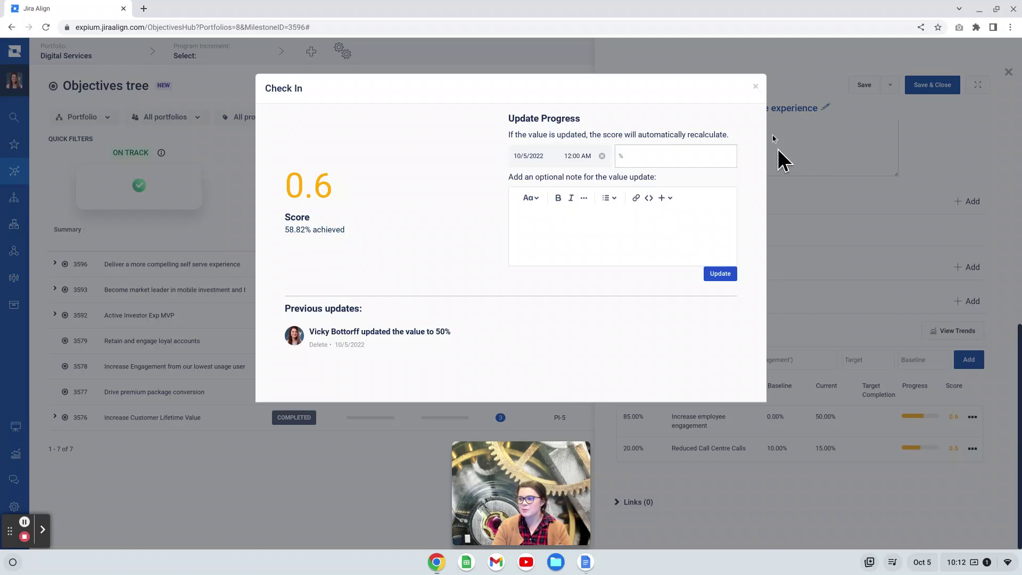
pyautogui.click(756, 88)
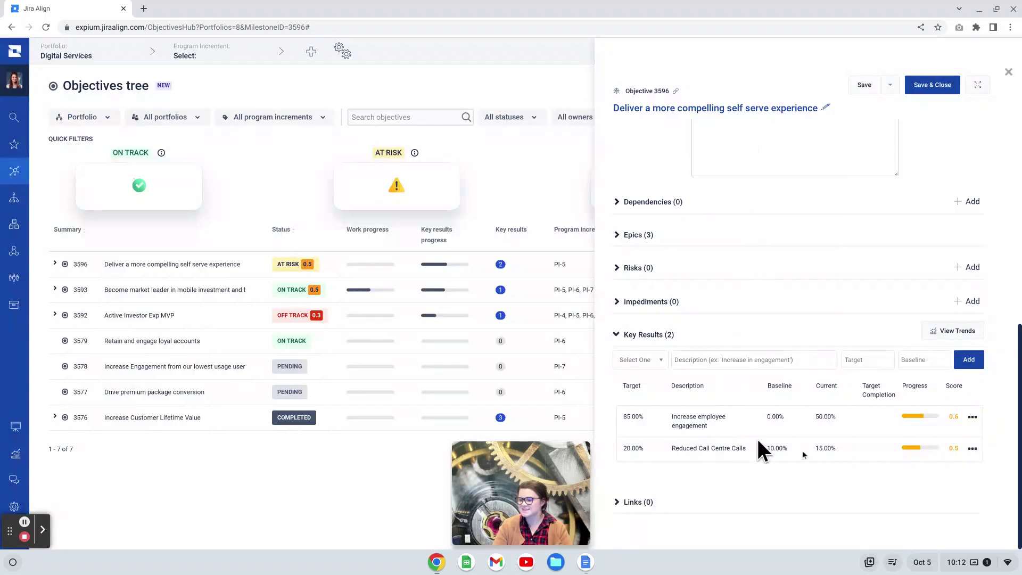
pyautogui.scroll(5, 953, 400)
pyautogui.rightClick(953, 401)
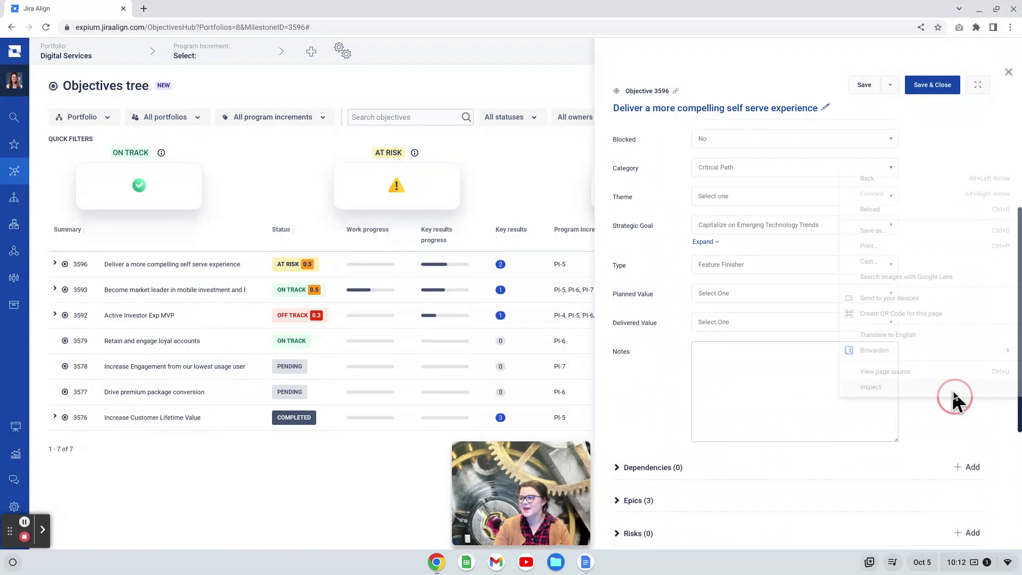
pyautogui.click(951, 388)
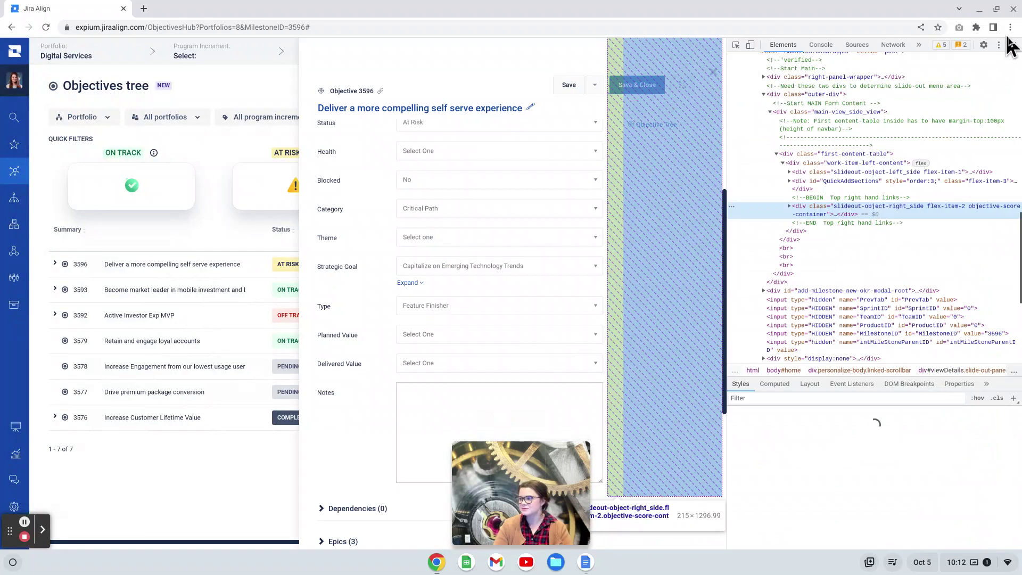
pyautogui.click(1013, 45)
pyautogui.scroll(5, 972, 176)
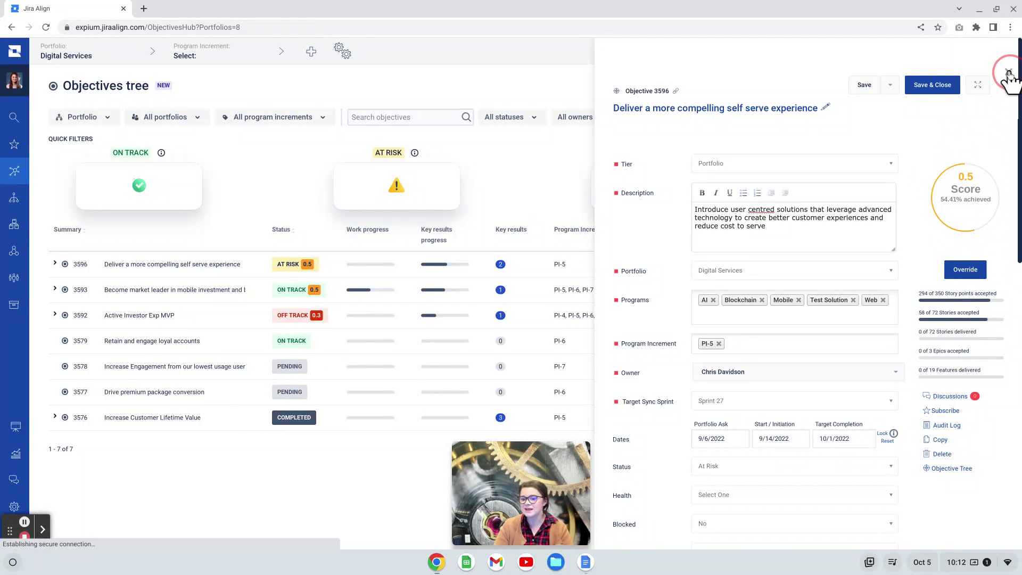
# Close objective 3596's side panel to show the full table, where 3596 now scores 0.5
pyautogui.click(280, 208)
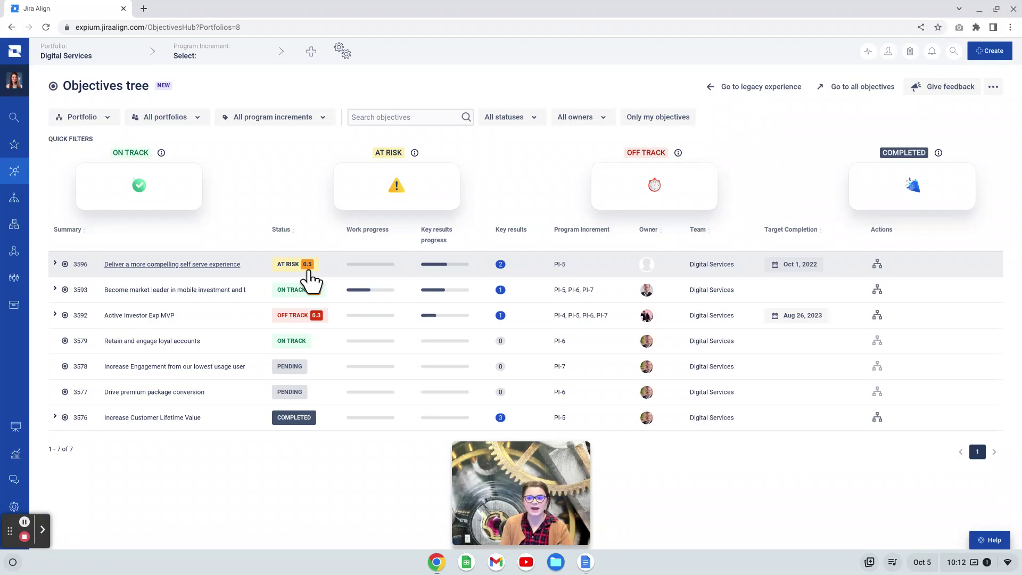
pyautogui.moveTo(548, 520)
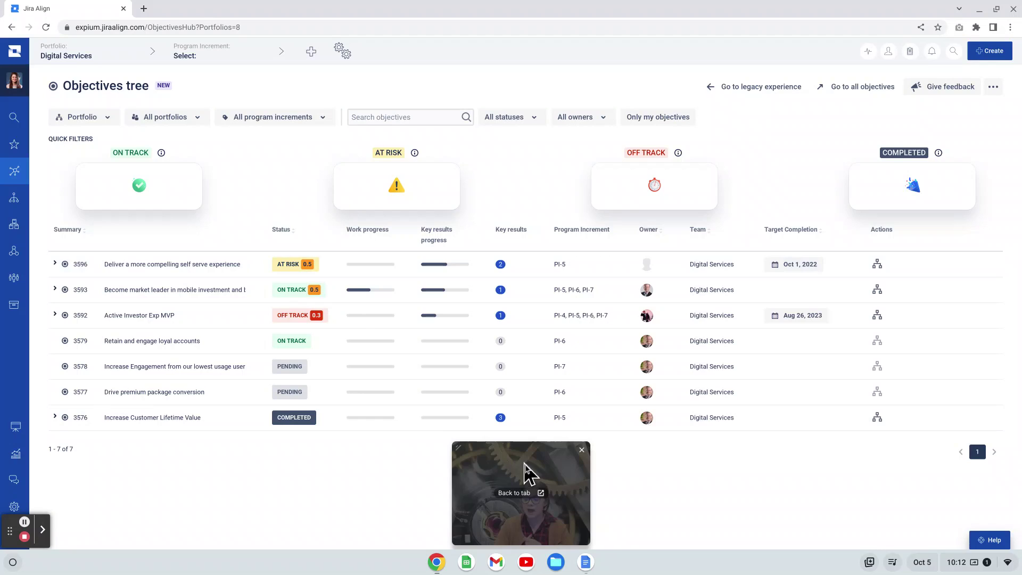
pyautogui.moveTo(525, 464); pyautogui.dragTo(538, 465)
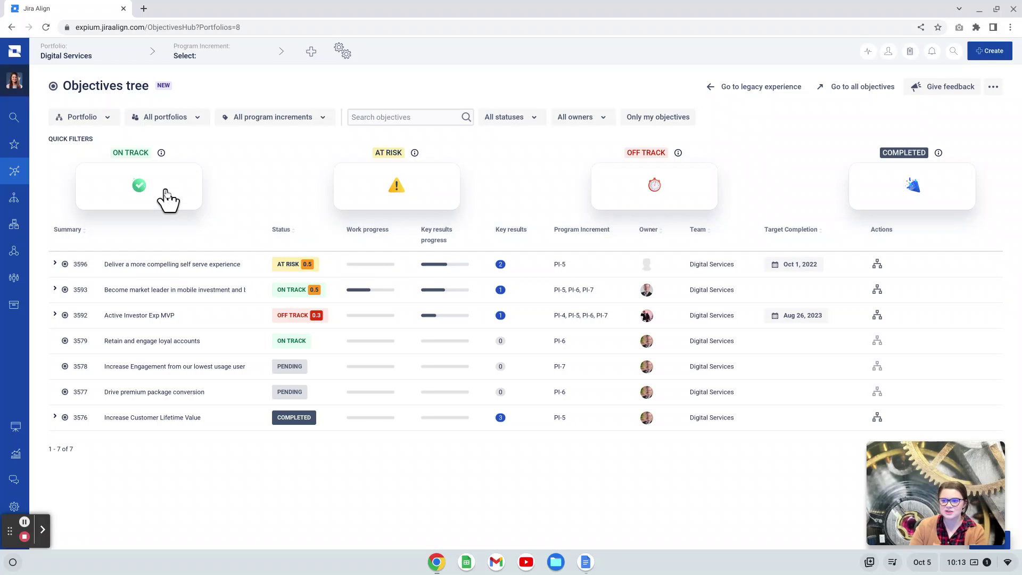
pyautogui.click(166, 200)
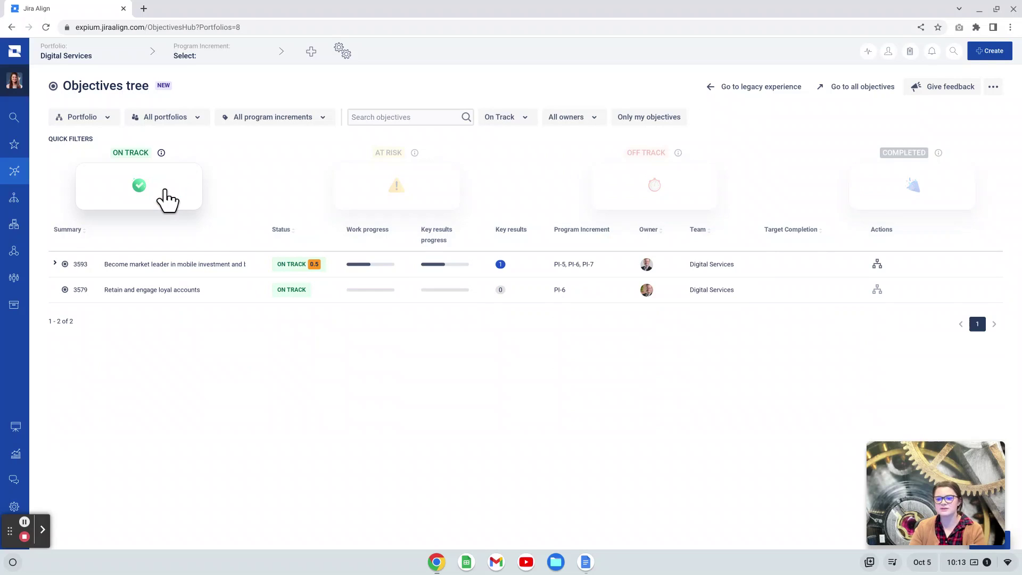
pyautogui.click(167, 199)
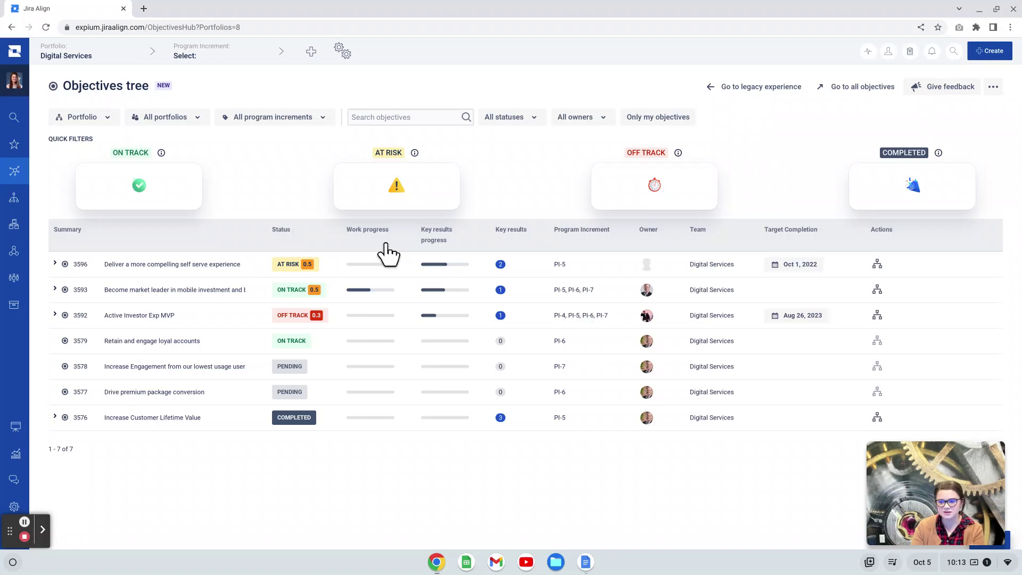
# Open objective 3593 and expand Epics (2) to list epics 1184 and 1168 with their progress
pyautogui.click(153, 292)
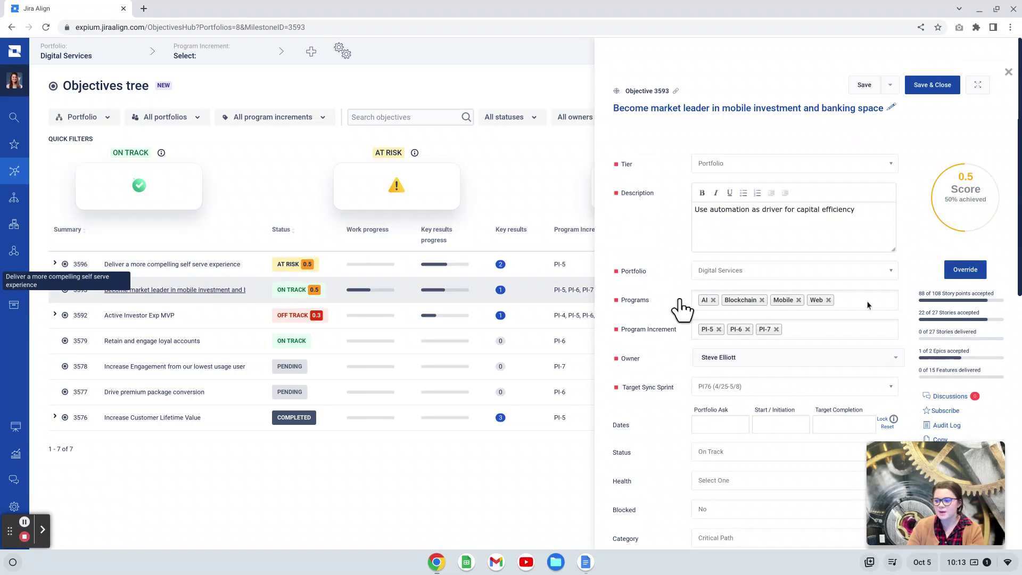
pyautogui.scroll(-4, 867, 264)
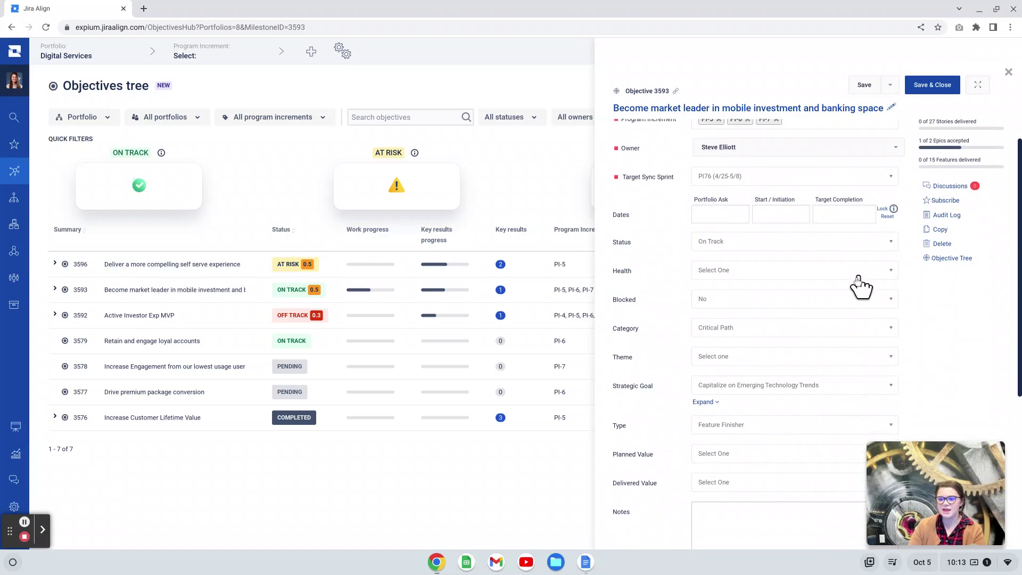
pyautogui.scroll(-5, 861, 288)
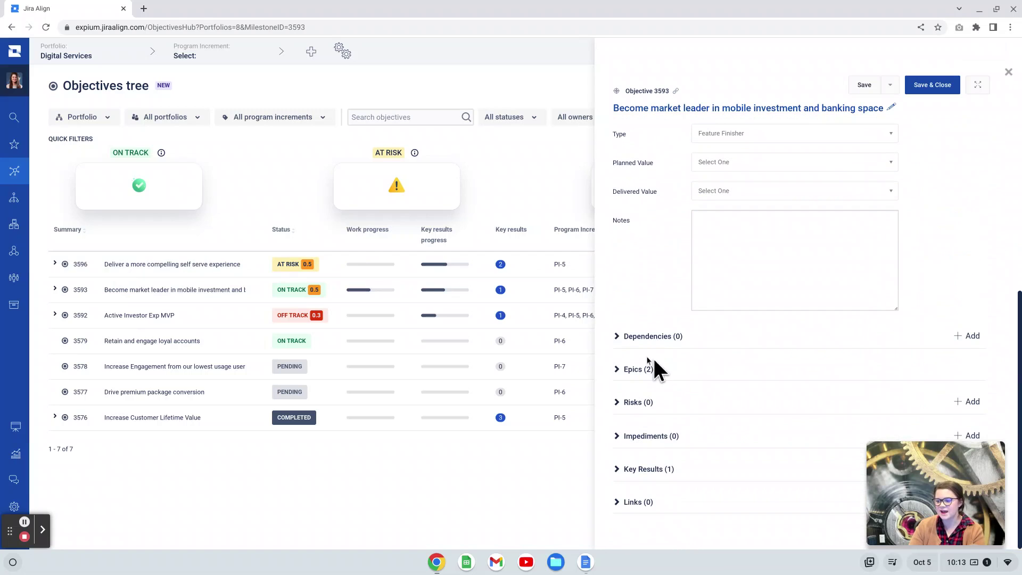
pyautogui.click(648, 371)
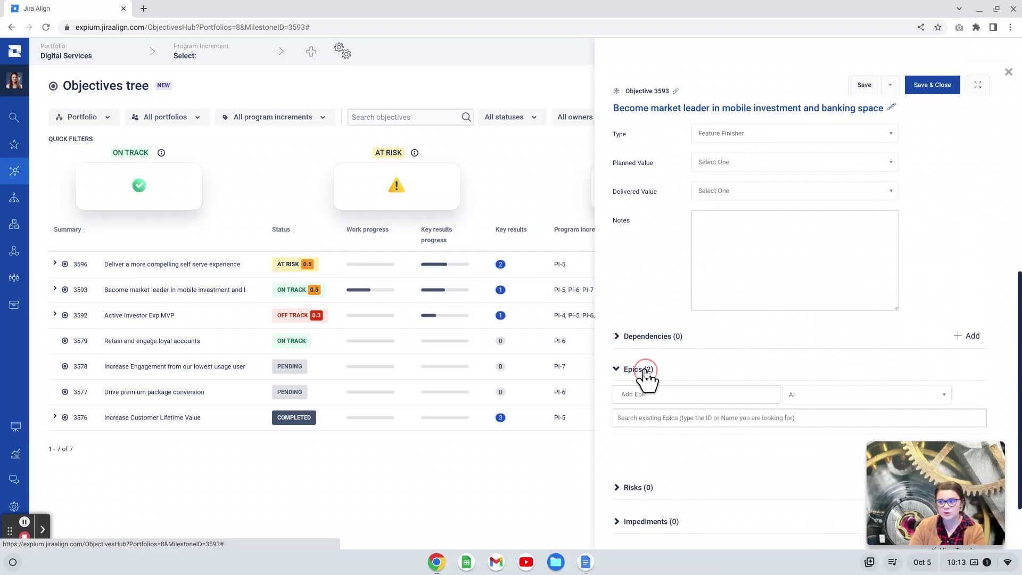
pyautogui.scroll(-2, 696, 400)
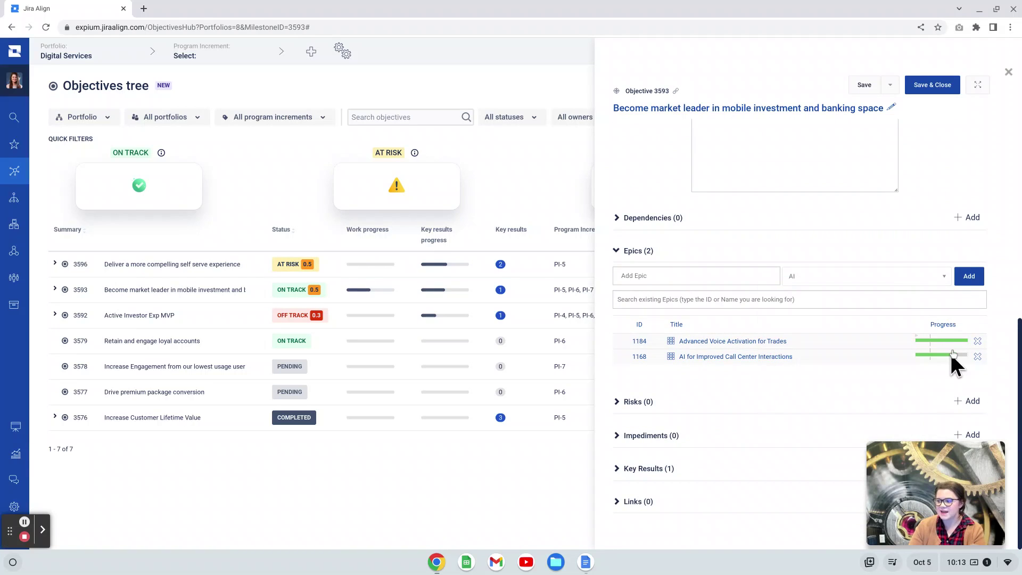
pyautogui.moveTo(951, 345)
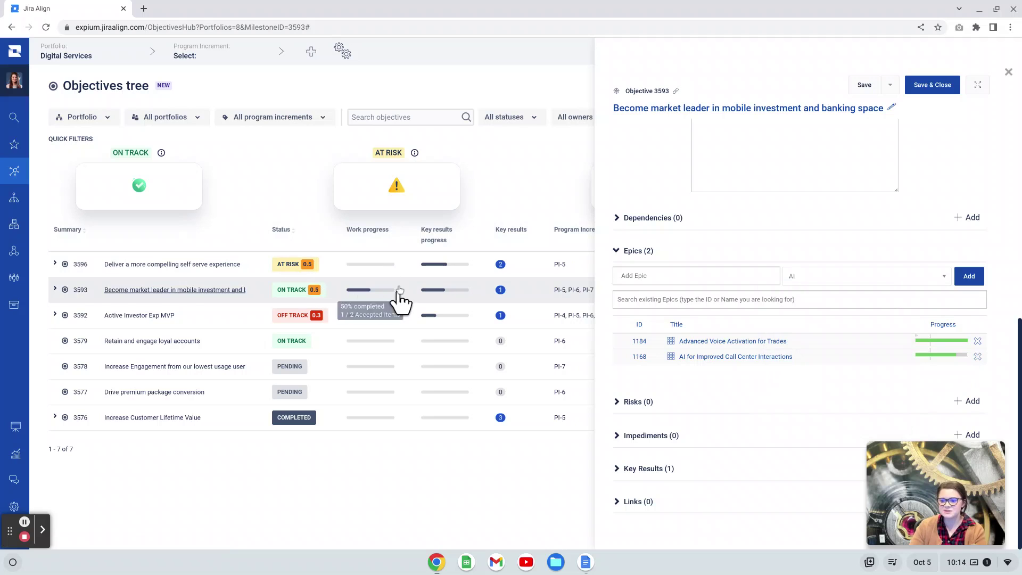
pyautogui.moveTo(360, 303)
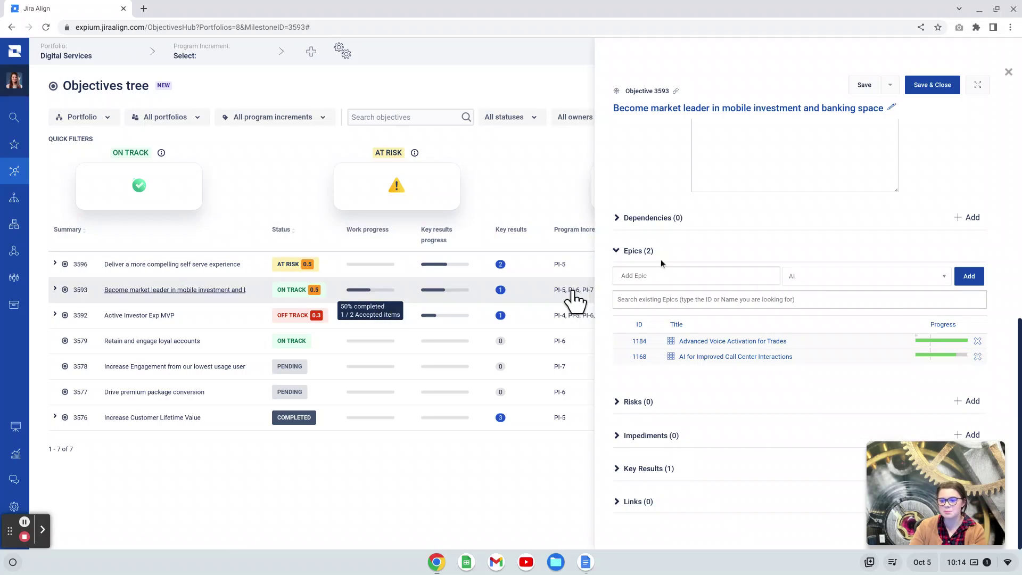
# Close objective 3593's side panel and read the progress bar tooltips in the table
pyautogui.click(1009, 74)
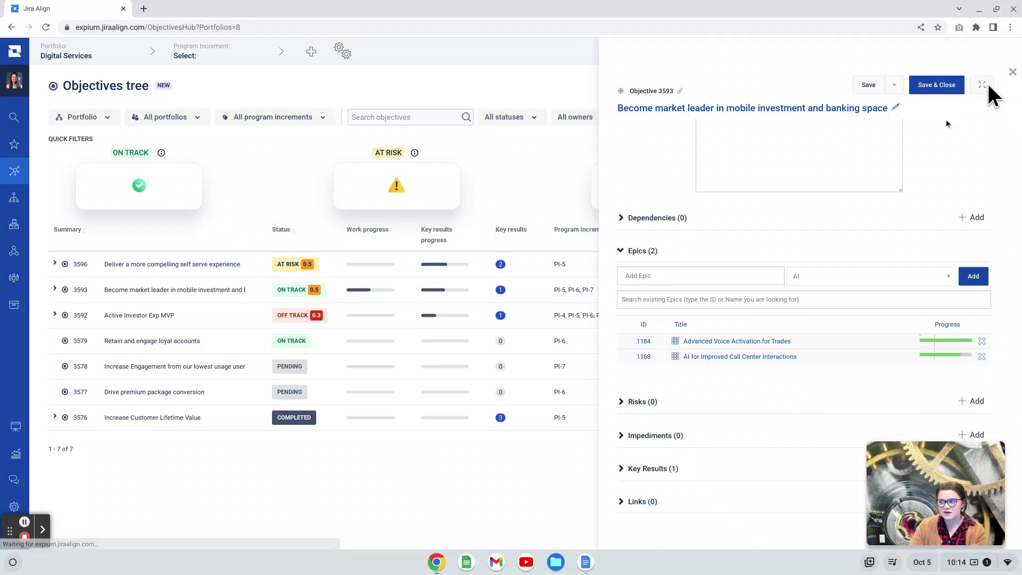
pyautogui.moveTo(351, 295)
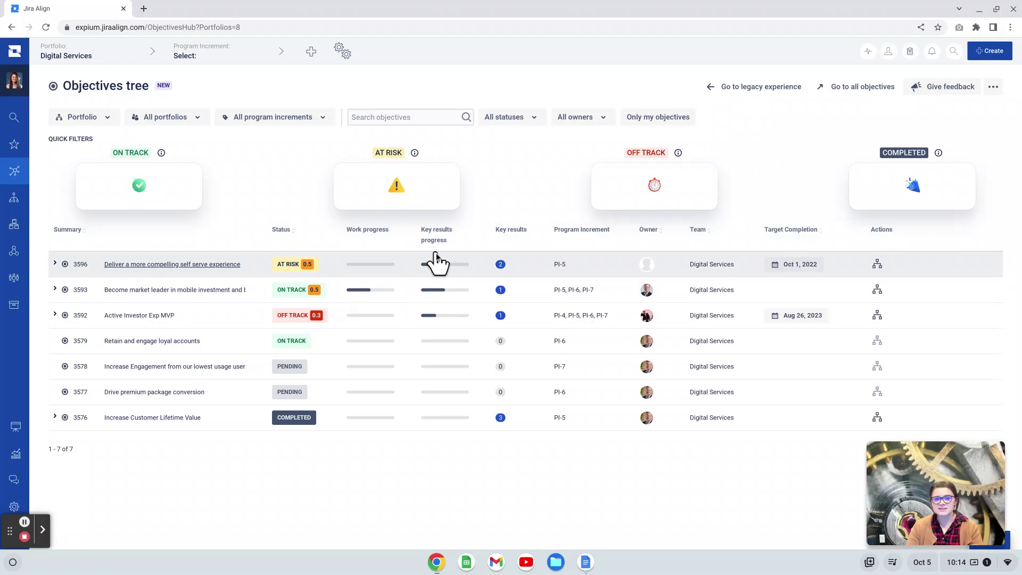
pyautogui.moveTo(456, 267)
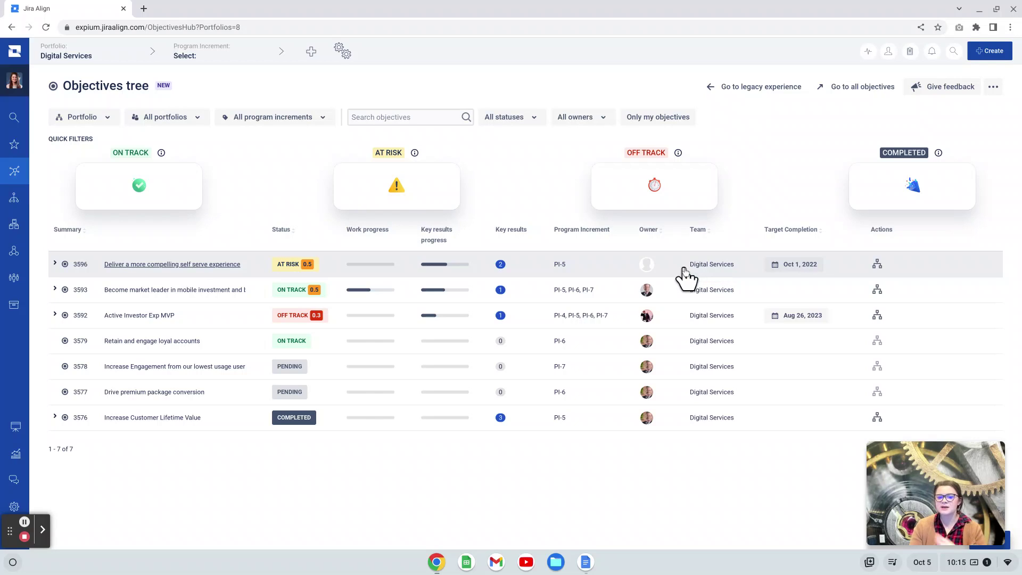
pyautogui.click(54, 263)
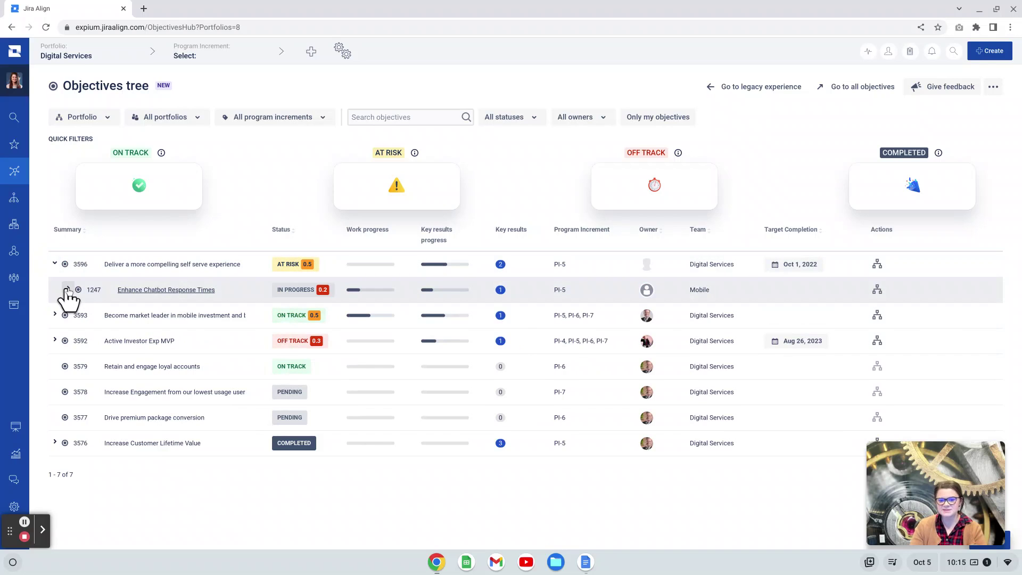
pyautogui.click(68, 289)
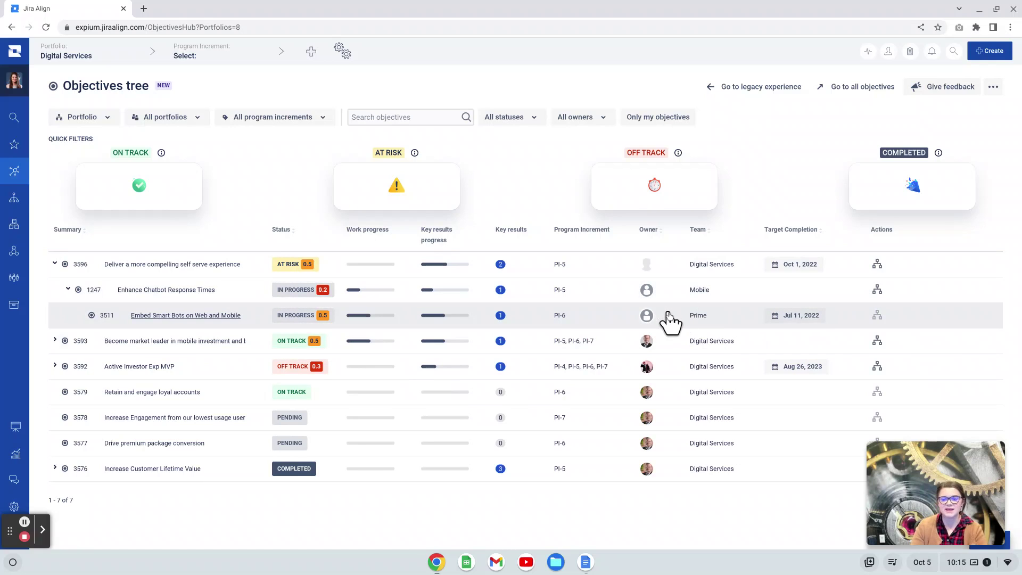
pyautogui.click(54, 264)
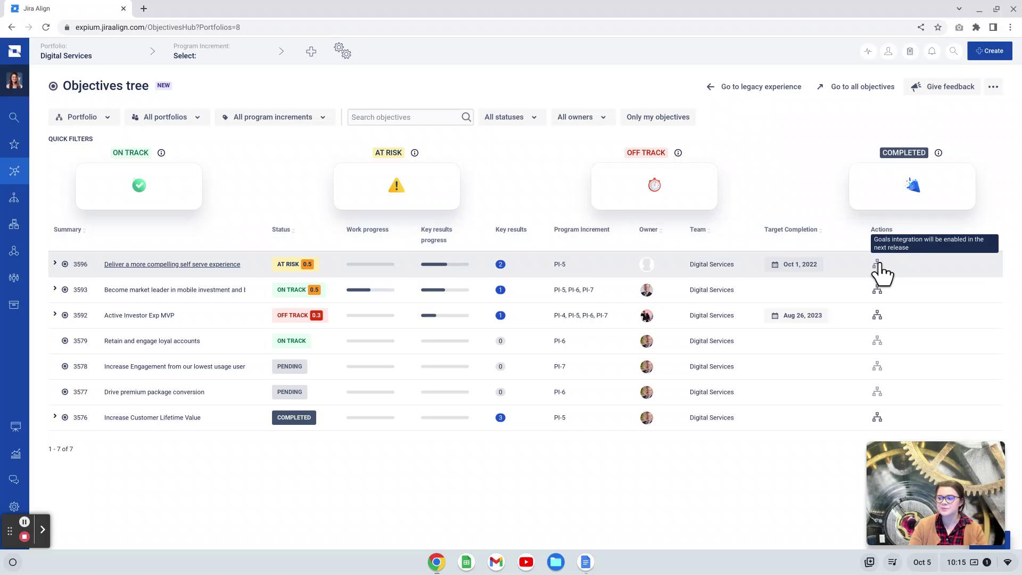
pyautogui.click(878, 292)
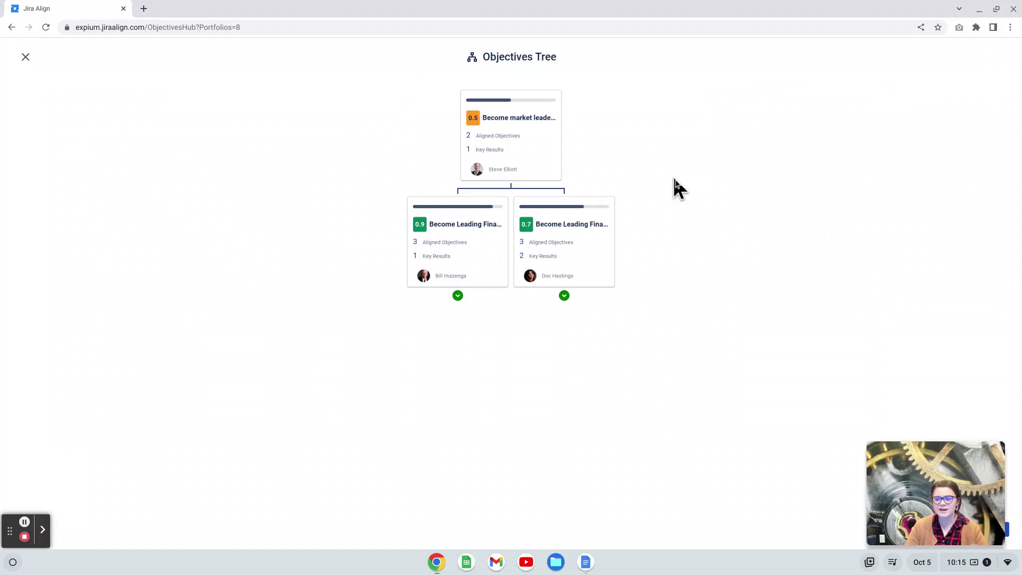
pyautogui.click(458, 295)
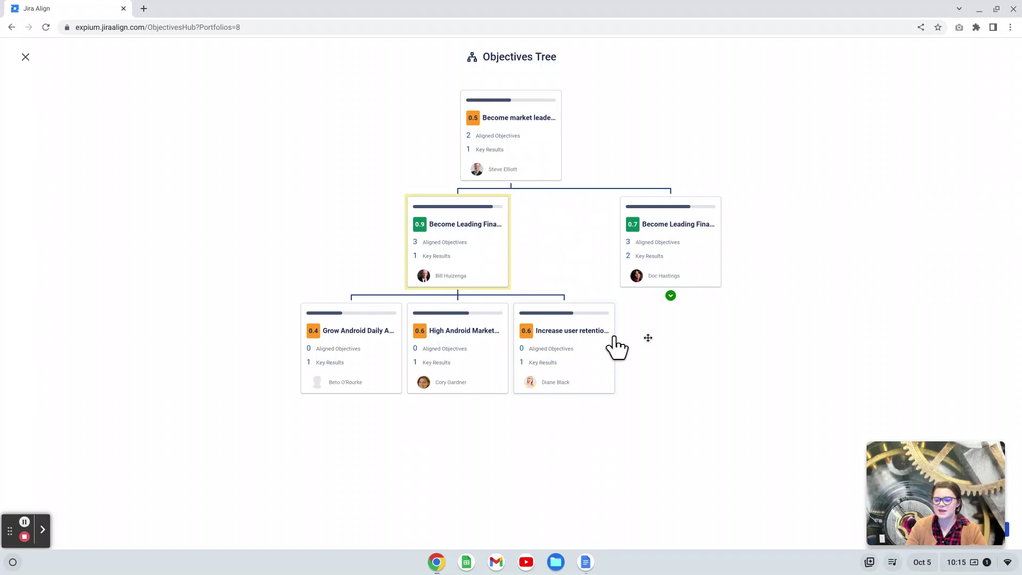
pyautogui.click(671, 296)
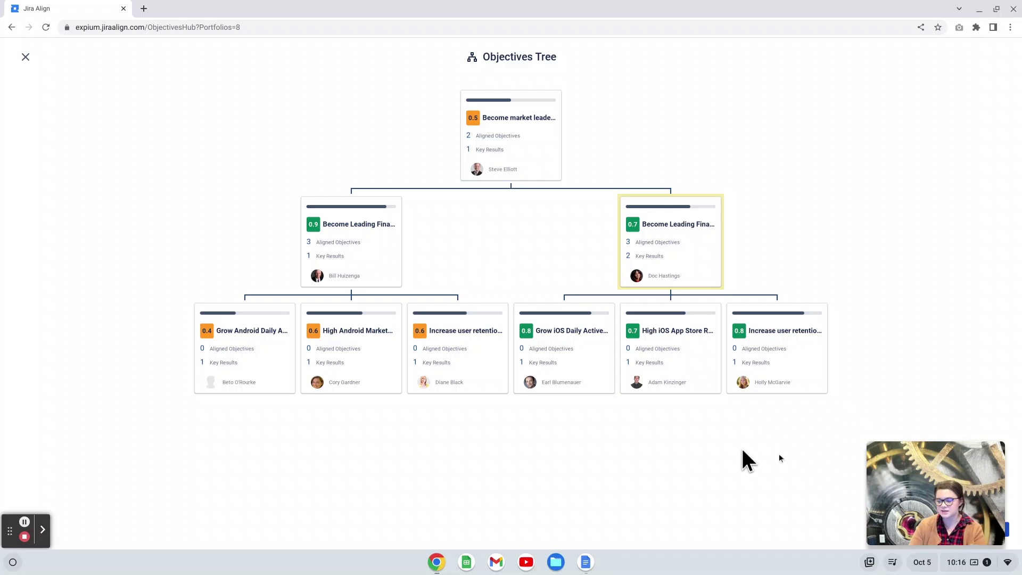
pyautogui.moveTo(887, 463)
pyautogui.moveTo(892, 463); pyautogui.dragTo(800, 461)
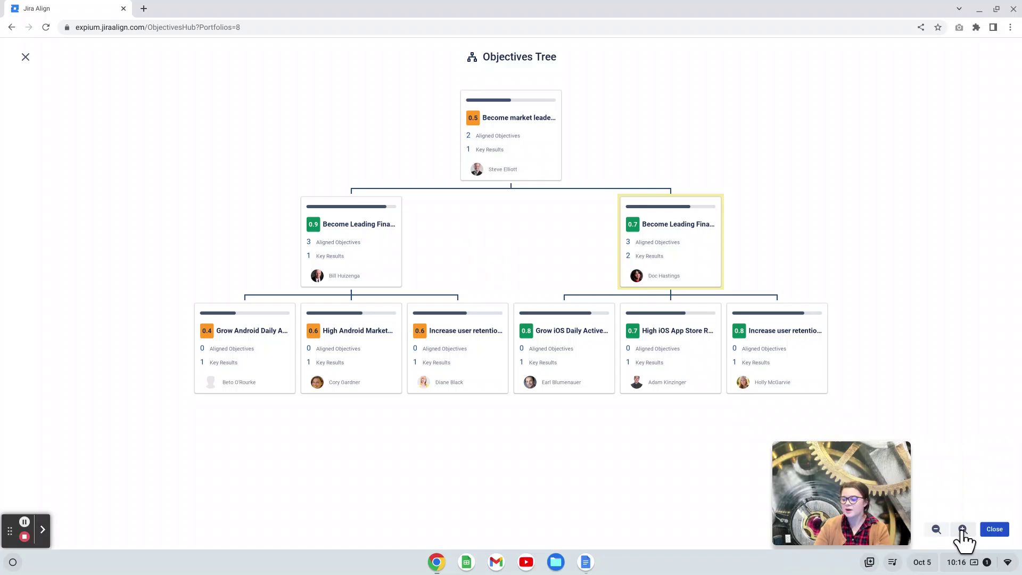
pyautogui.click(994, 537)
pyautogui.moveTo(868, 528); pyautogui.dragTo(972, 529)
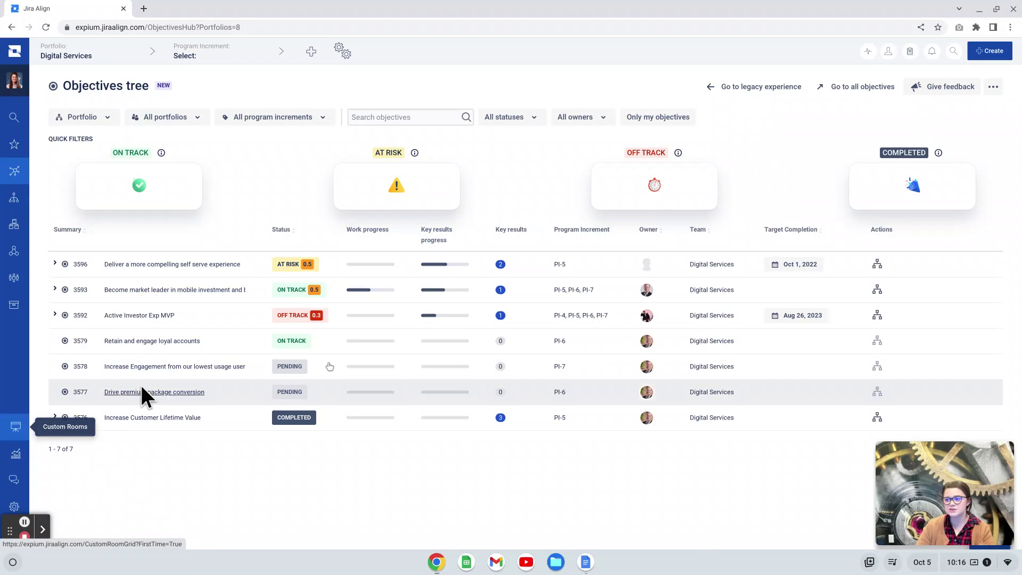
# Go to the legacy experience, opening the Objectives Tree page with no root objective chosen
pyautogui.click(739, 95)
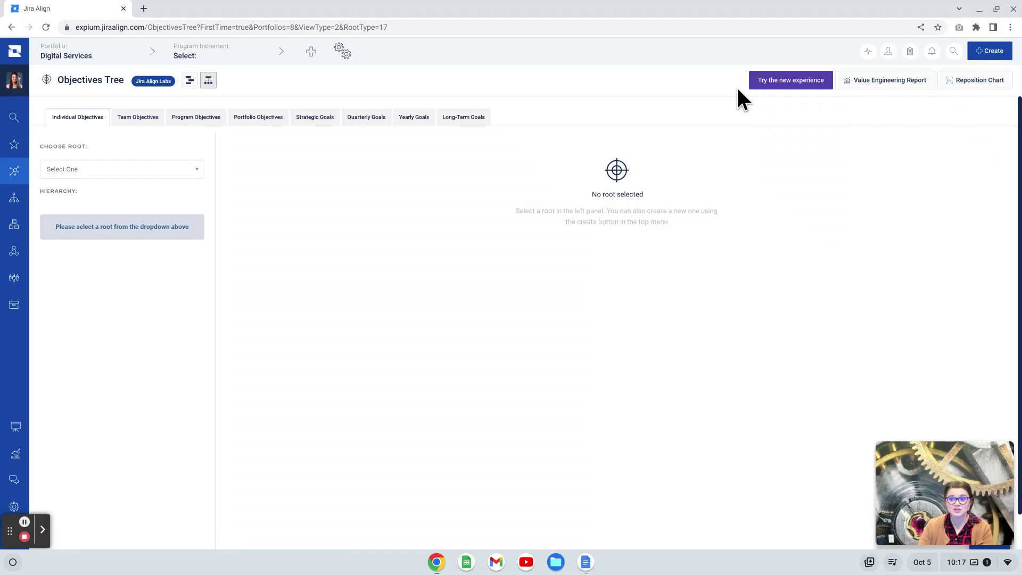
# Leave the legacy page via Try the new experience to reload the new Objectives page
pyautogui.click(799, 85)
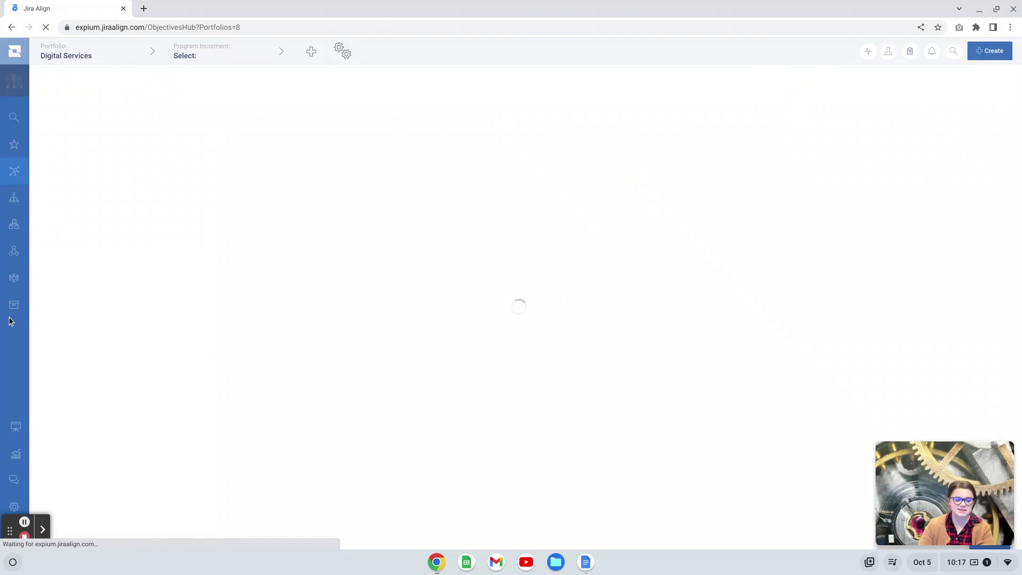